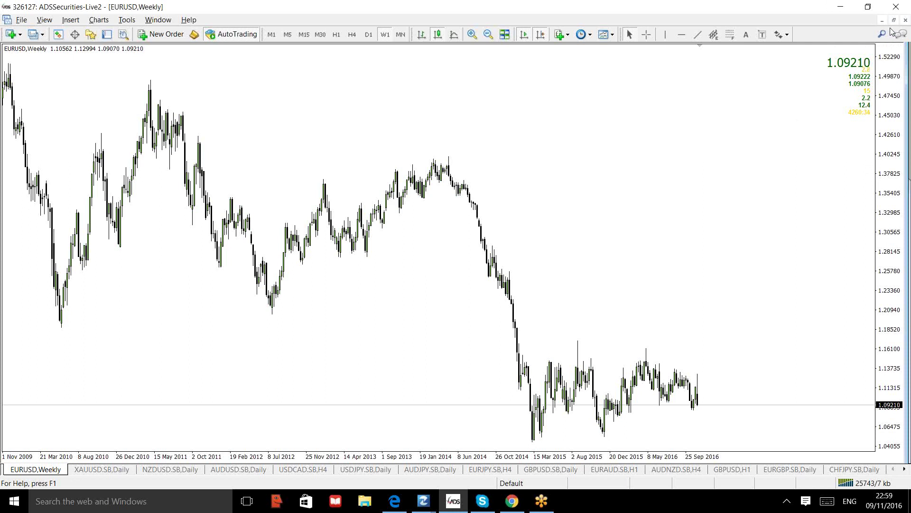
Step: Place a 'QUARTER THEORY' text label near the top centre of the EURUSD weekly chart and drag it higher
left_click(746, 34)
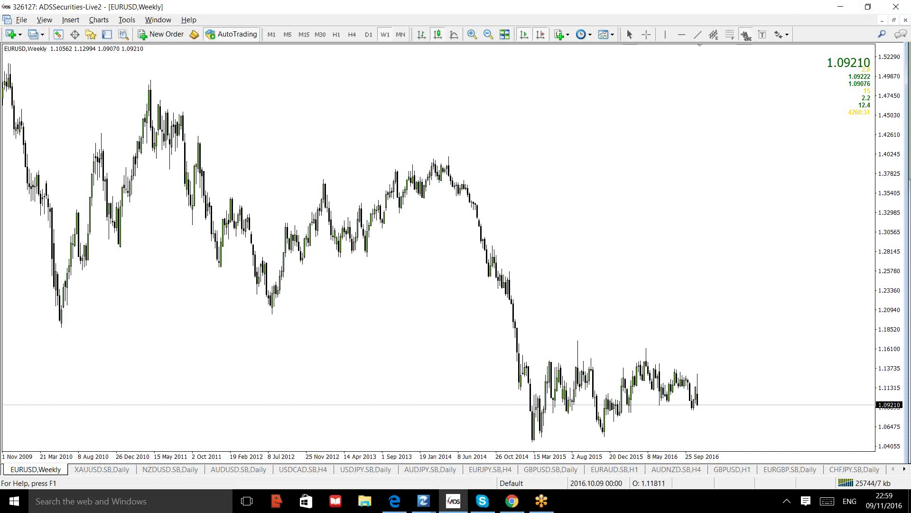
left_click(524, 94)
key("Tab")
key("Caps_Lock")
type("QU")
key("Caps_Lock")
type("ant")
key("BackSpace")
key("BackSpace")
key("Caps_Lock")
key("BackSpace")
type("ARTER THEORY")
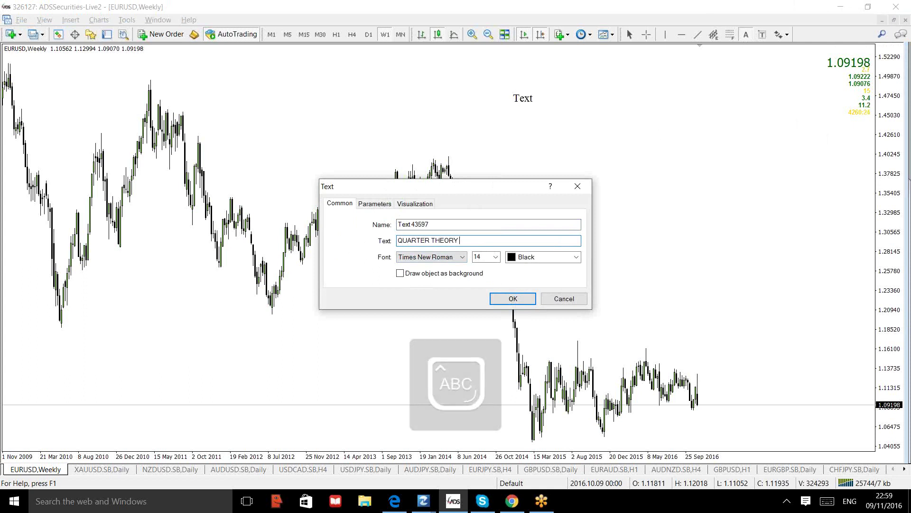
key("Return")
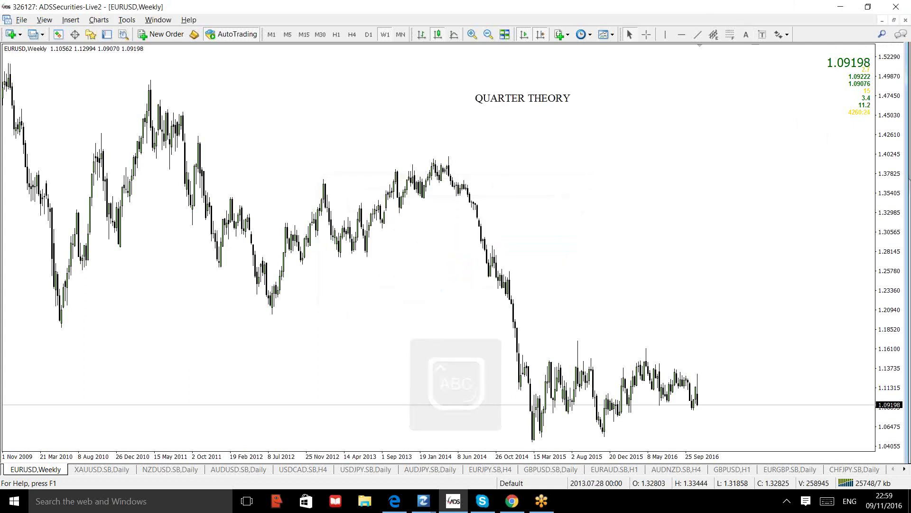
left_click_drag(530, 99, 538, 95)
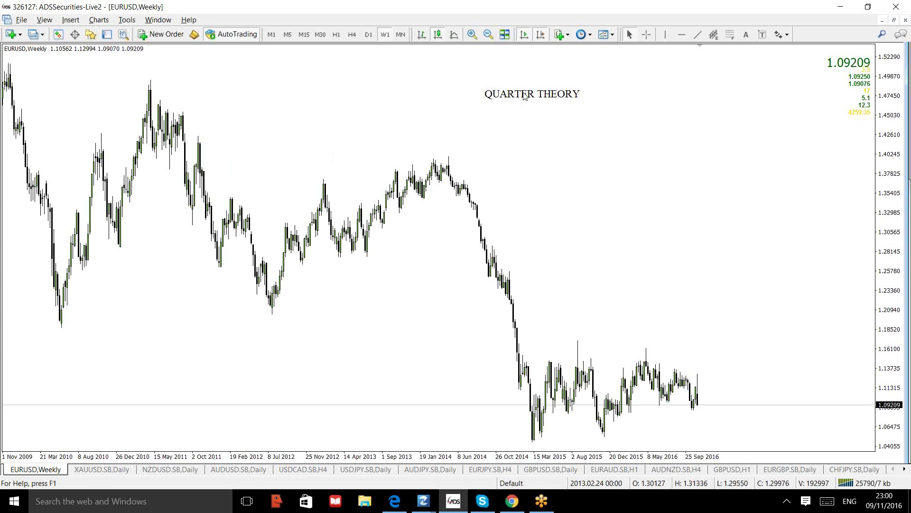
left_click_drag(531, 89, 550, 62)
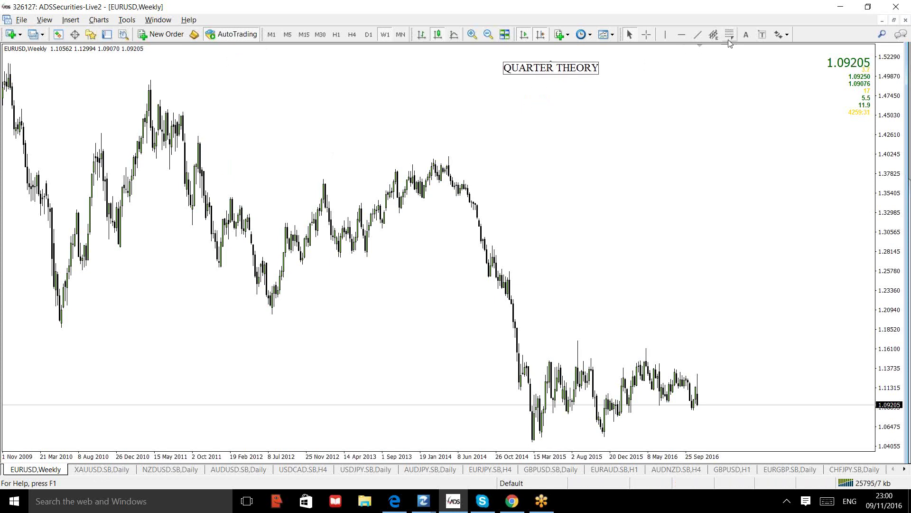
Step: Add the text label 'SELECT ANY ROUND NO OF THE PRICE' and position it just under the title
left_click(745, 35)
left_click(534, 120)
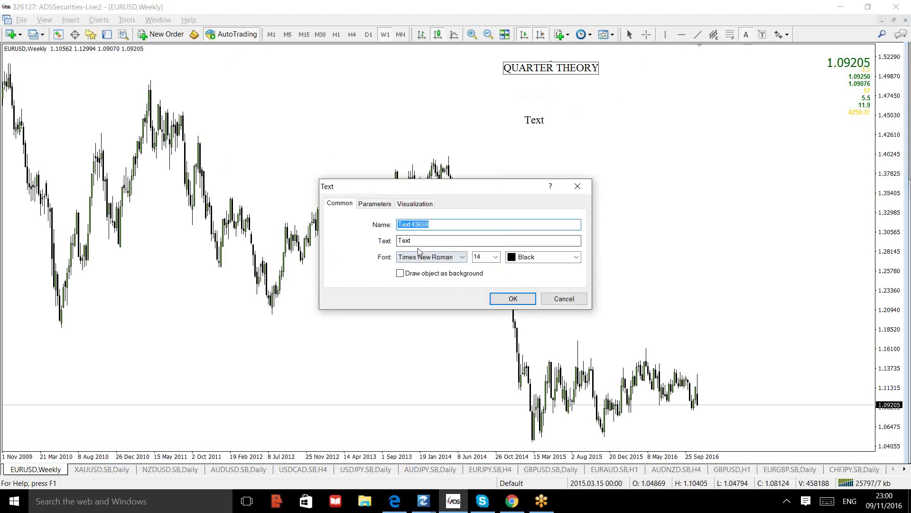
double_click(399, 240)
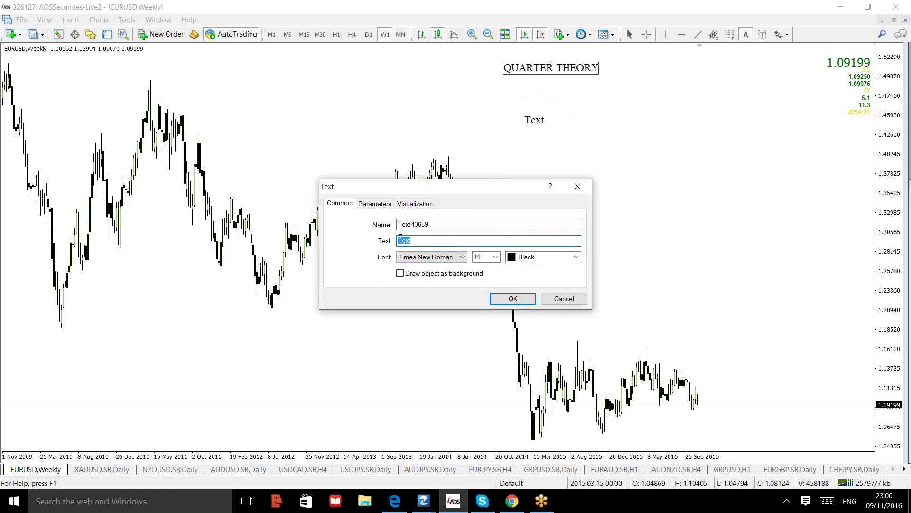
type("SELECT ANY ROUND N")
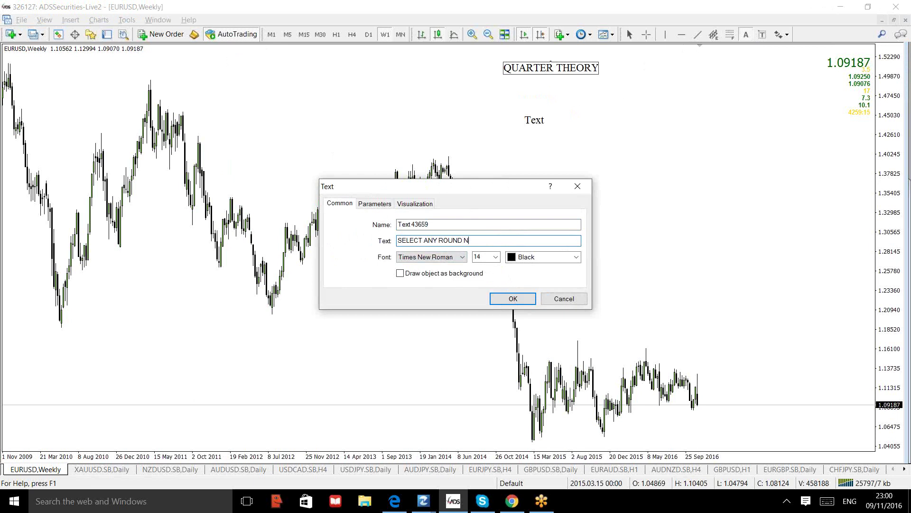
type("O ON THE EN")
key("BackSpace")
key("BackSpace")
key("BackSpace")
key("BackSpace")
key("BackSpace")
key("BackSpace")
key("BackSpace")
key("BackSpace")
key("BackSpace")
type("OF THE PRICE")
key("Return")
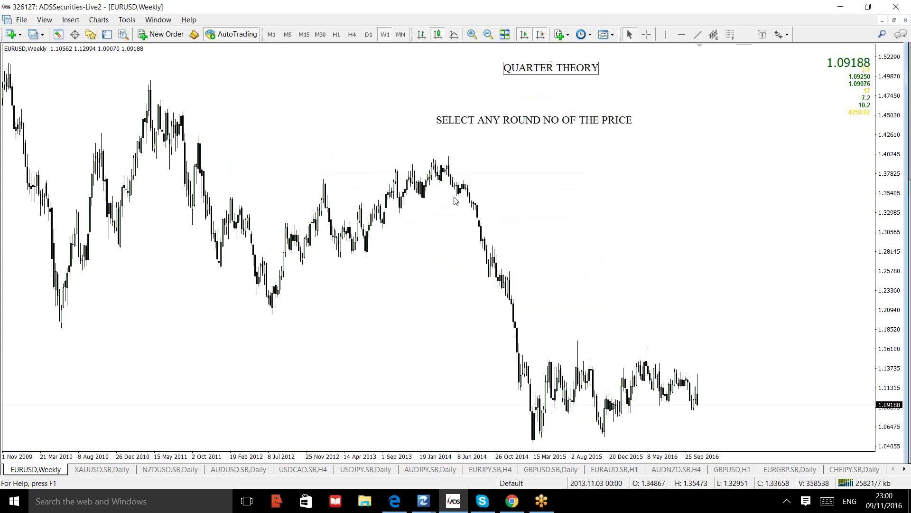
double_click(531, 123)
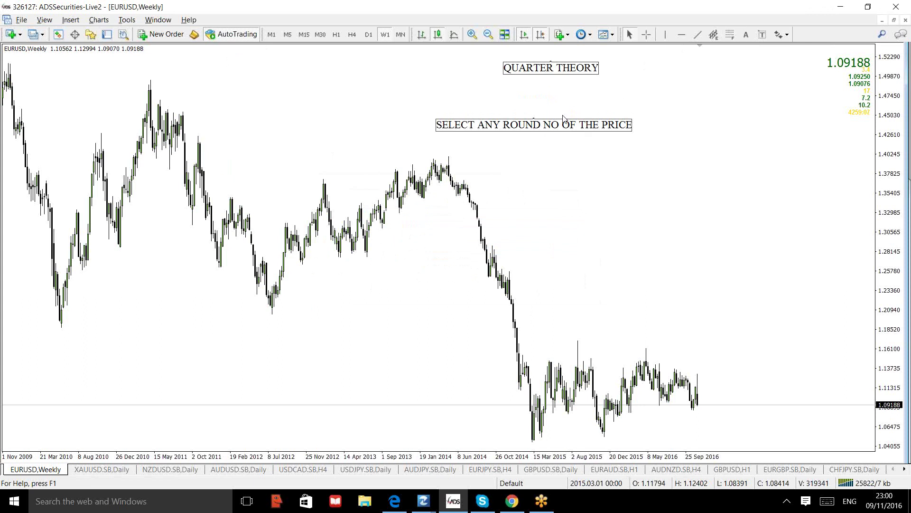
left_click_drag(531, 122, 572, 117)
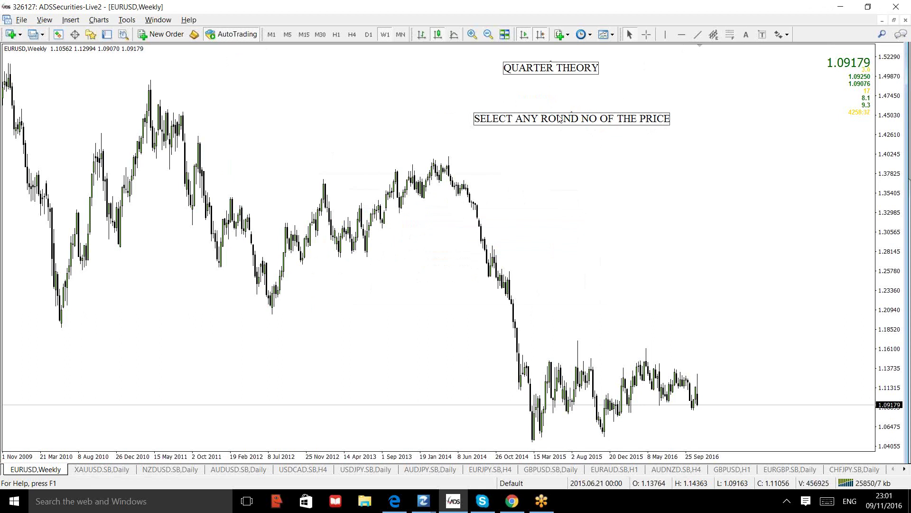
left_click_drag(565, 122, 609, 99)
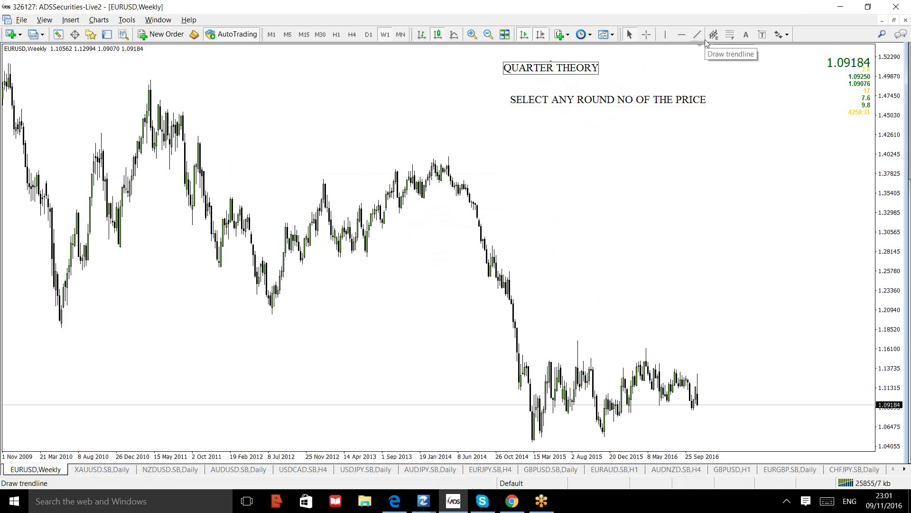
Step: Draw a horizontal line at the 1.29819 price level and add a text label beside it
left_click(682, 34)
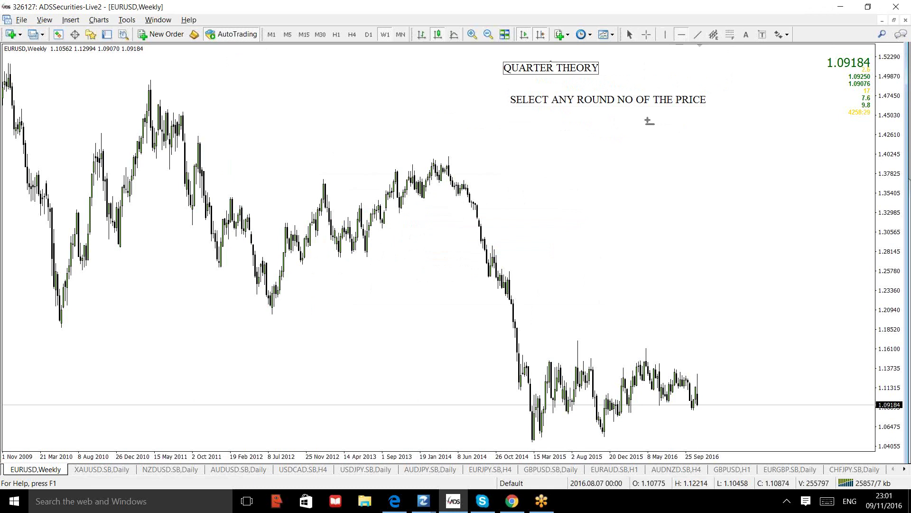
left_click(610, 241)
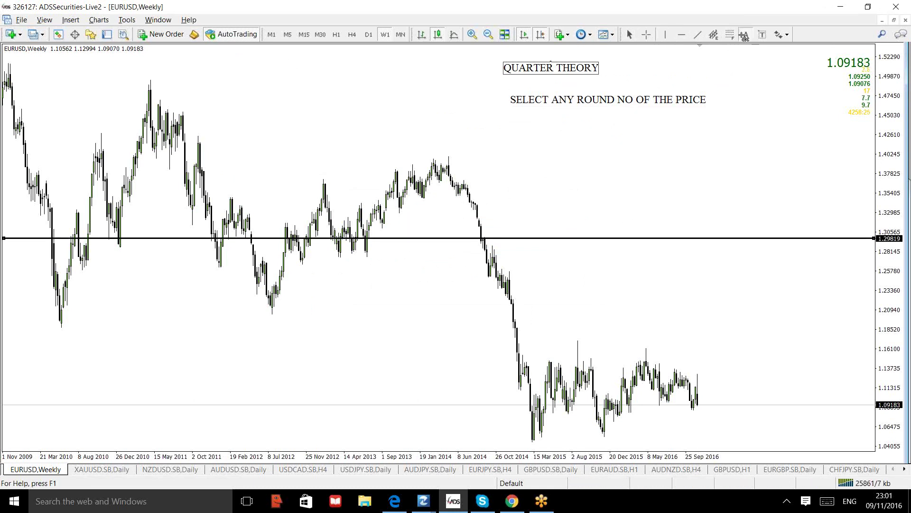
left_click(532, 235)
key("Tab")
type("10")
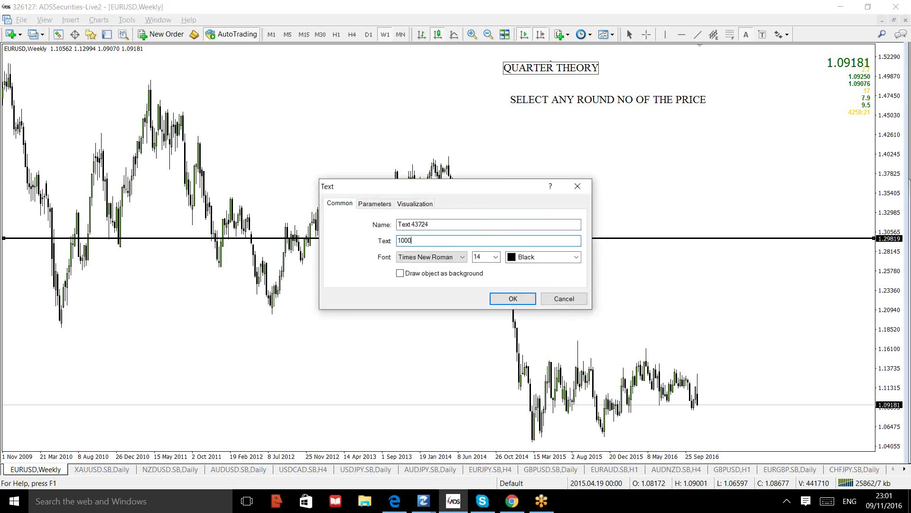
key("Return")
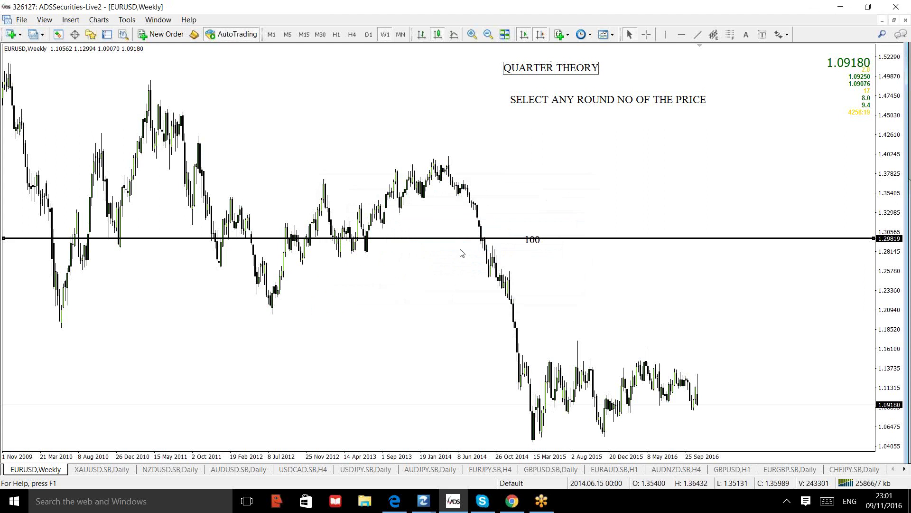
Step: Change the label's text to 0 in its properties and set it onto the horizontal line
right_click(540, 249)
left_click(552, 251)
key("Tab")
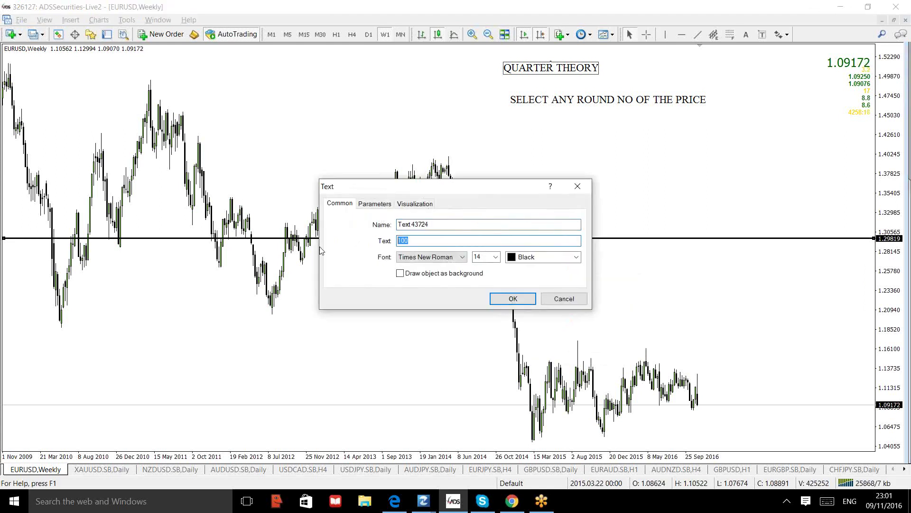
key("Return")
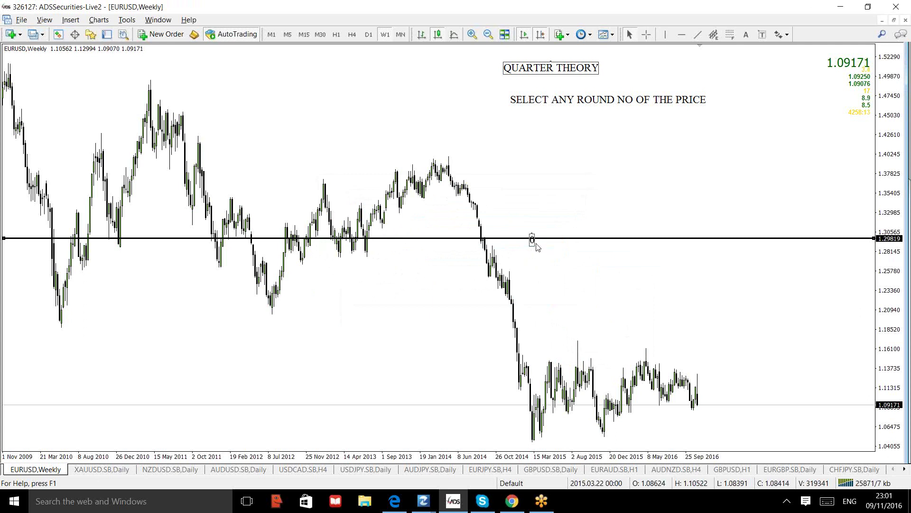
left_click_drag(532, 234, 533, 233)
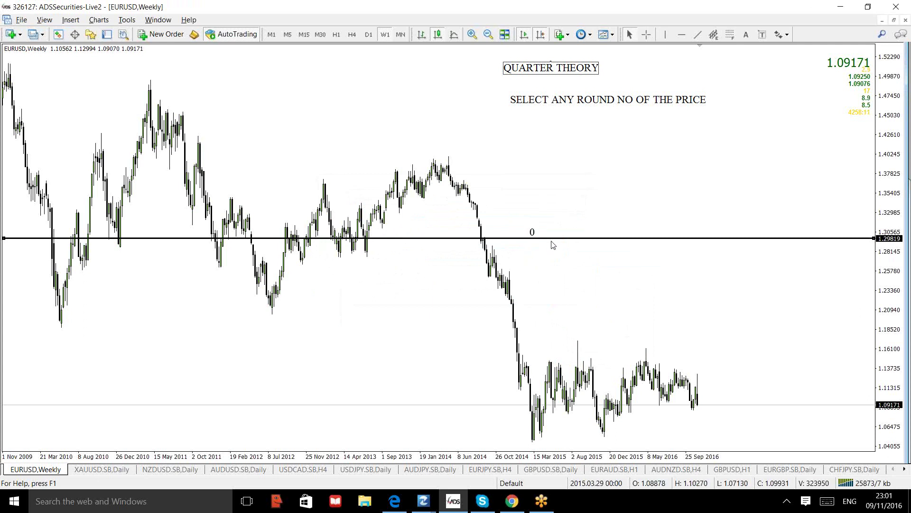